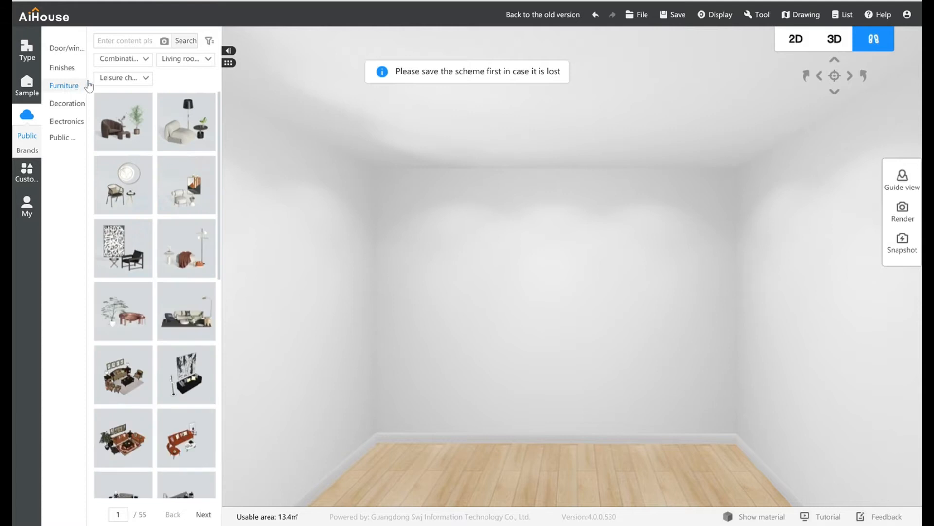
- Place the white L-shaped chaise sofa from the Sofa & chairs furniture category on the floor by the back wall
click(125, 64)
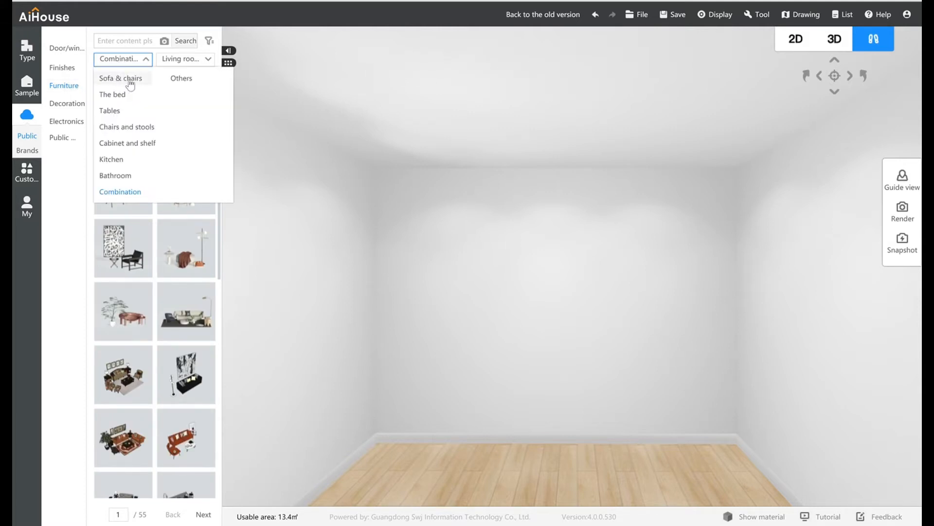
click(131, 83)
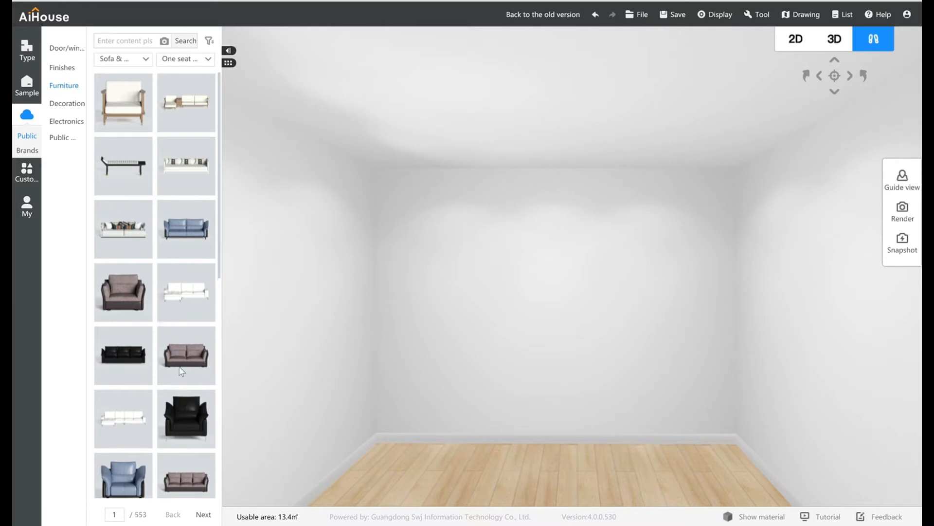
drag(184, 291, 547, 466)
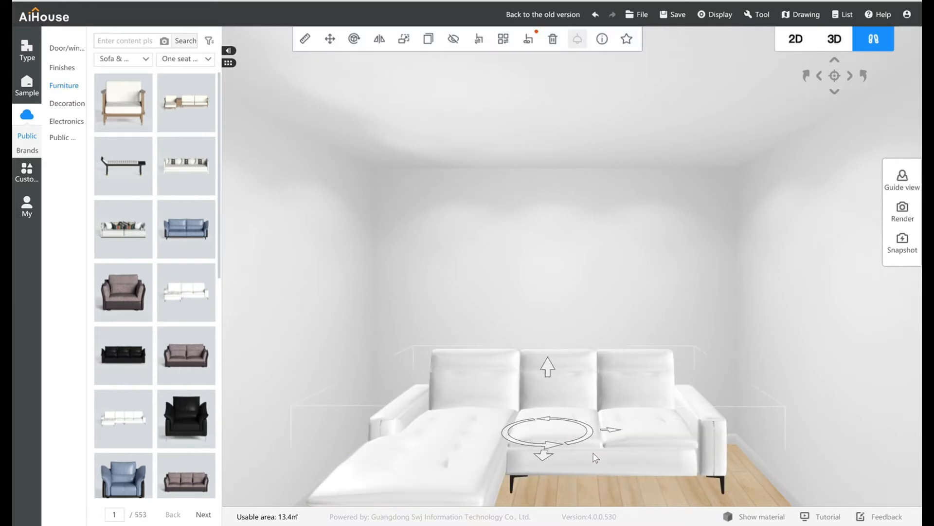
click(681, 481)
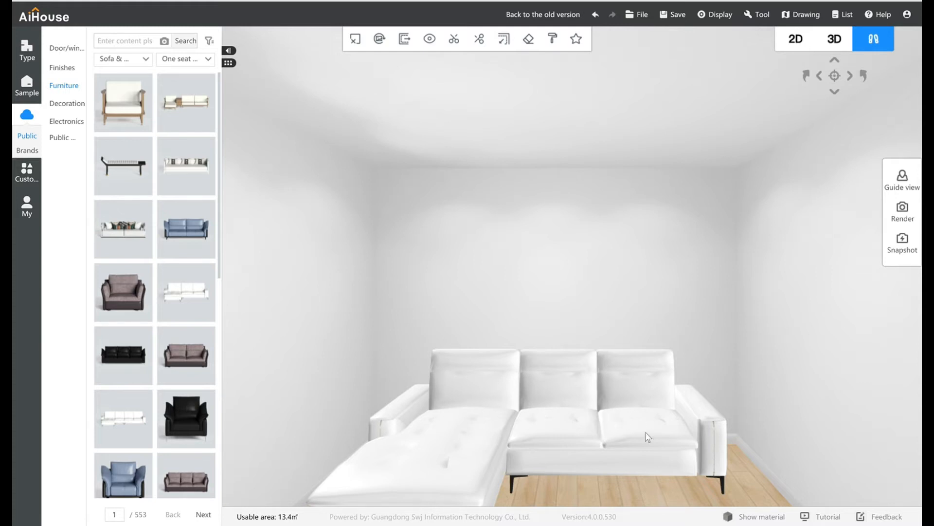
- Apply the dark red finish from the lacquereds category to the L-shaped sofa
click(62, 69)
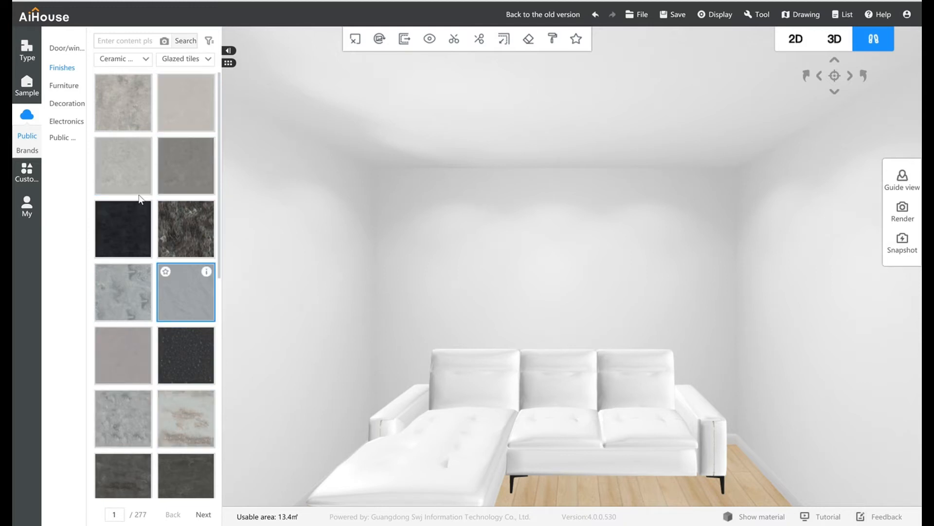
click(134, 59)
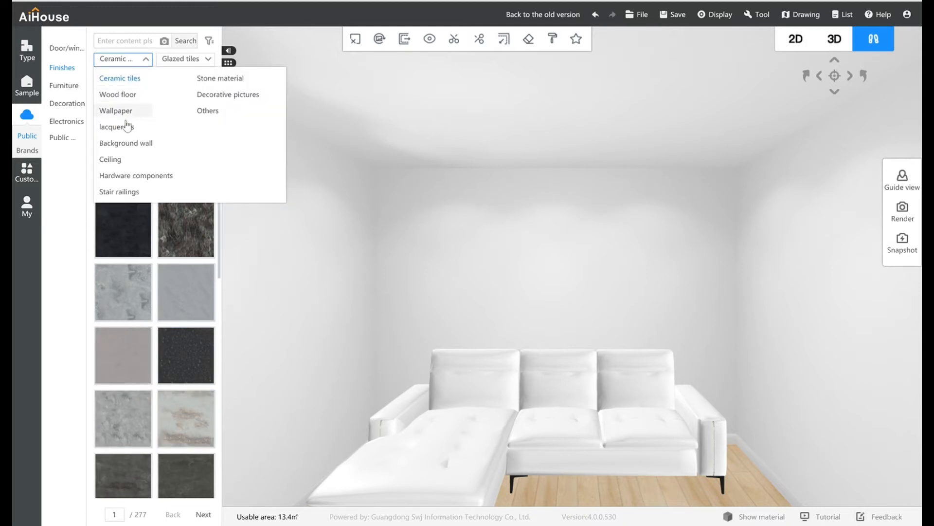
click(125, 129)
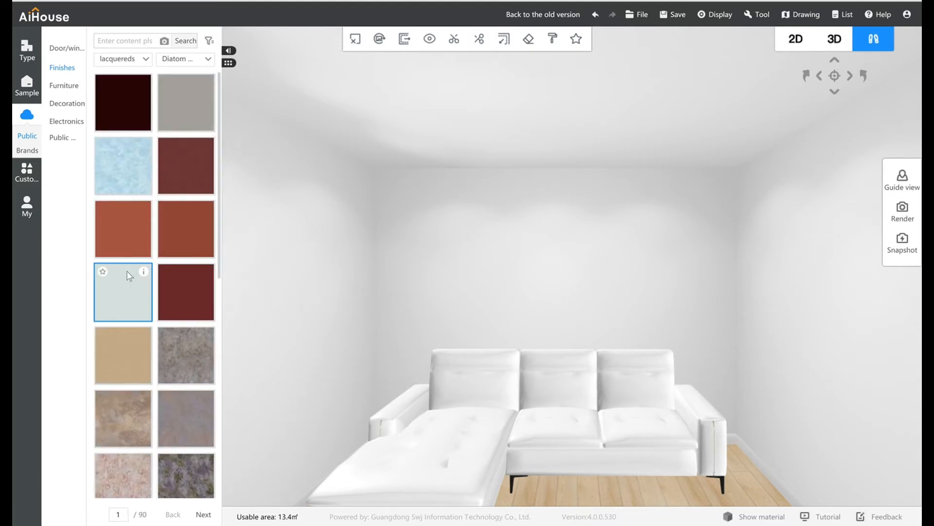
drag(184, 180, 651, 448)
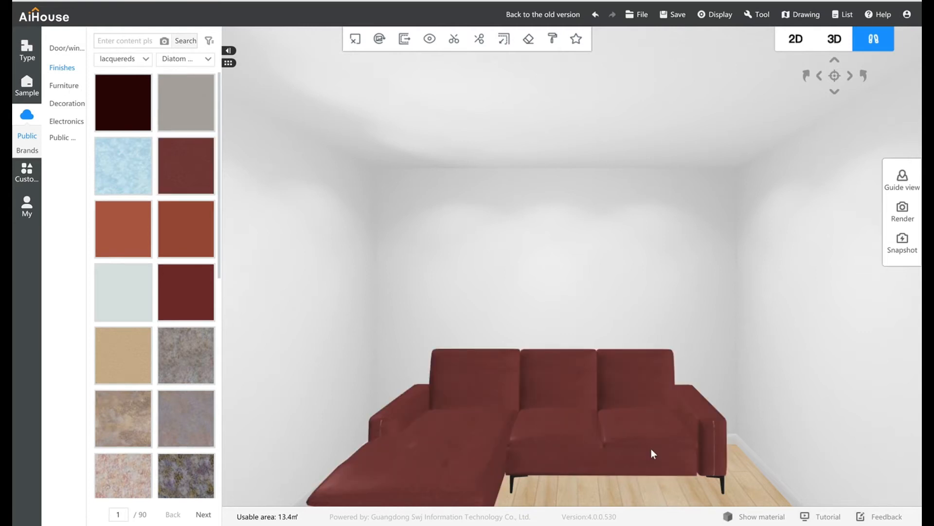
scroll(606, 455, up, 5)
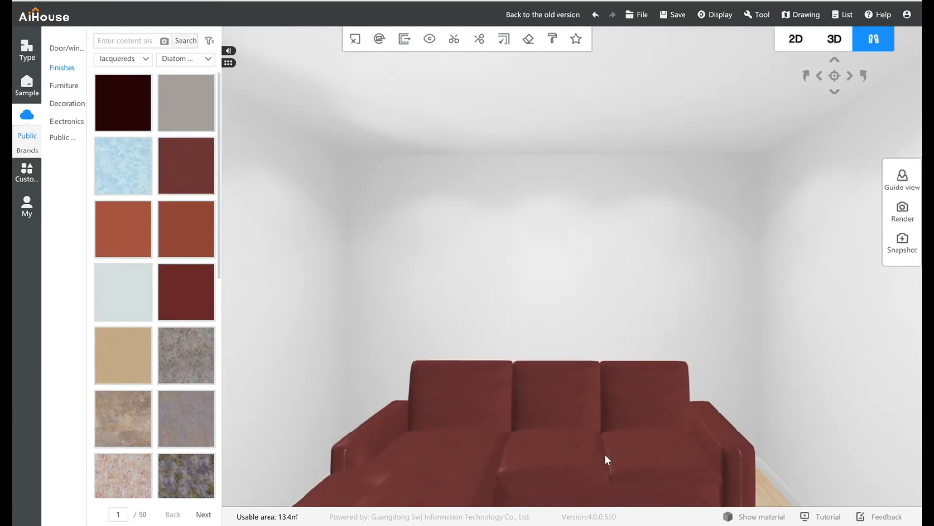
scroll(606, 455, down, 3)
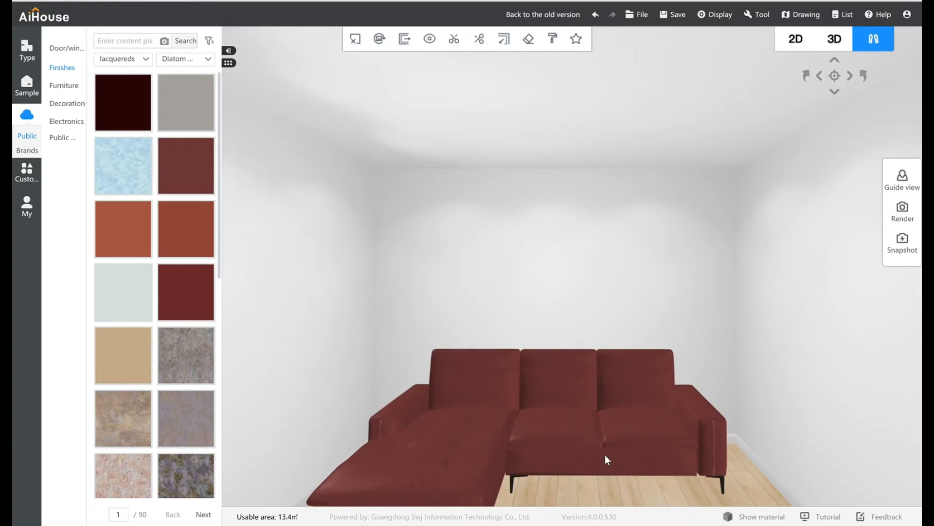
scroll(606, 455, down, 3)
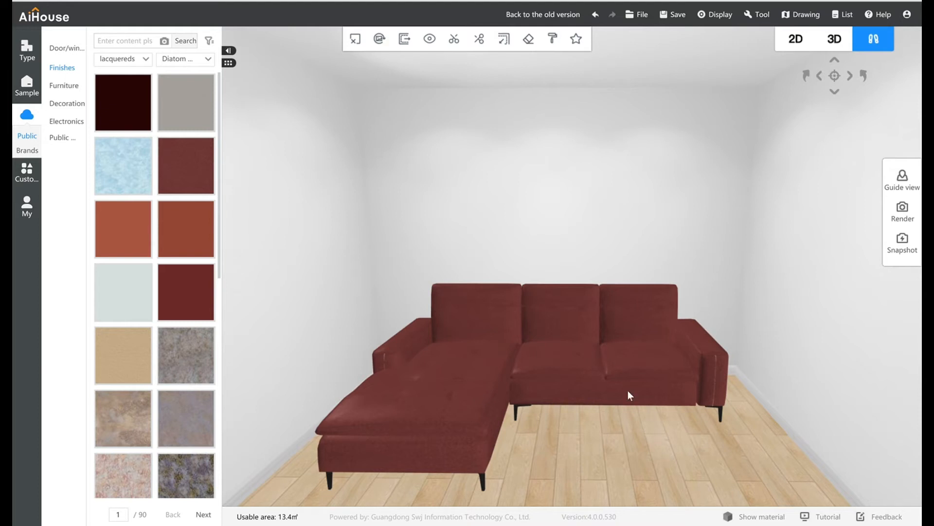
- Open the personal uploads library and start a new model upload, bringing up its information form
click(25, 216)
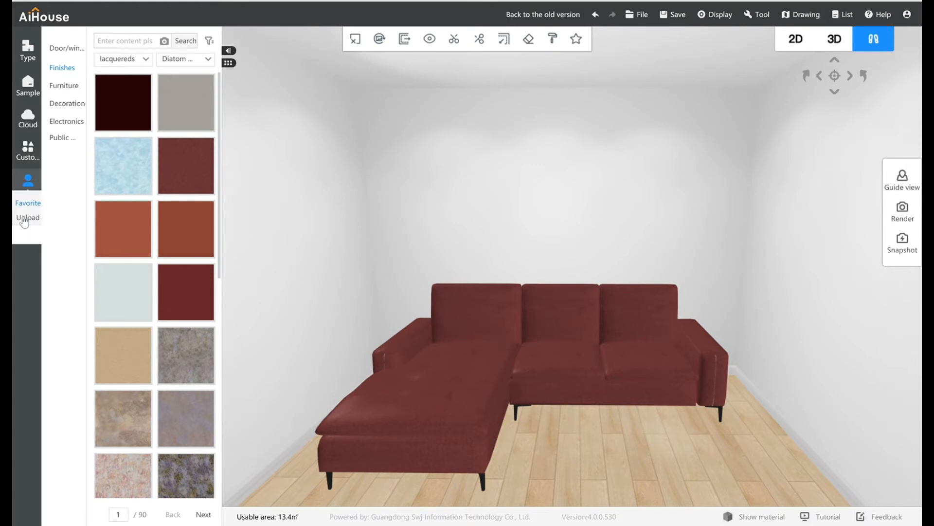
click(31, 183)
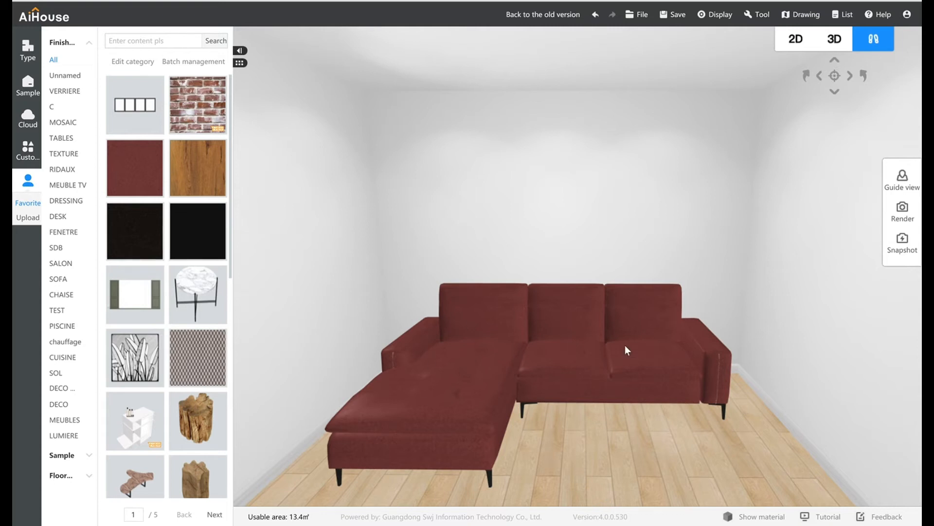
click(26, 219)
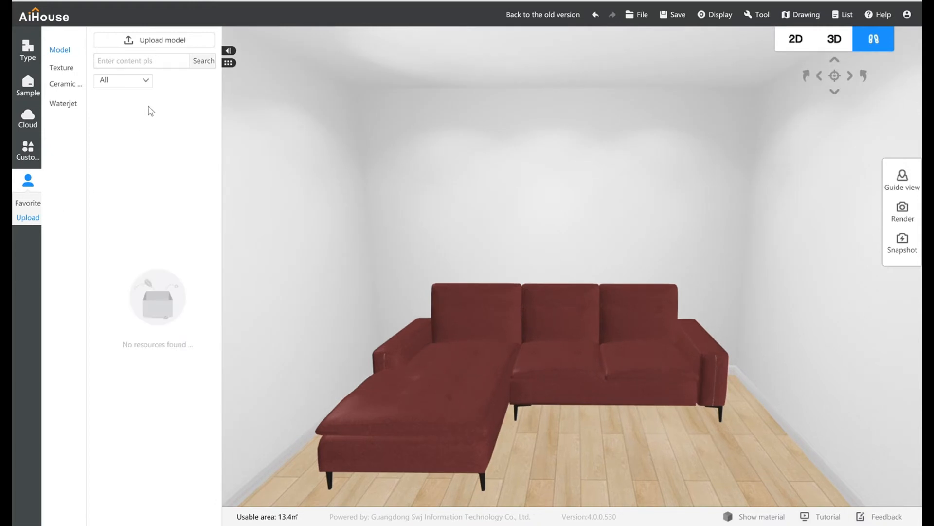
click(165, 44)
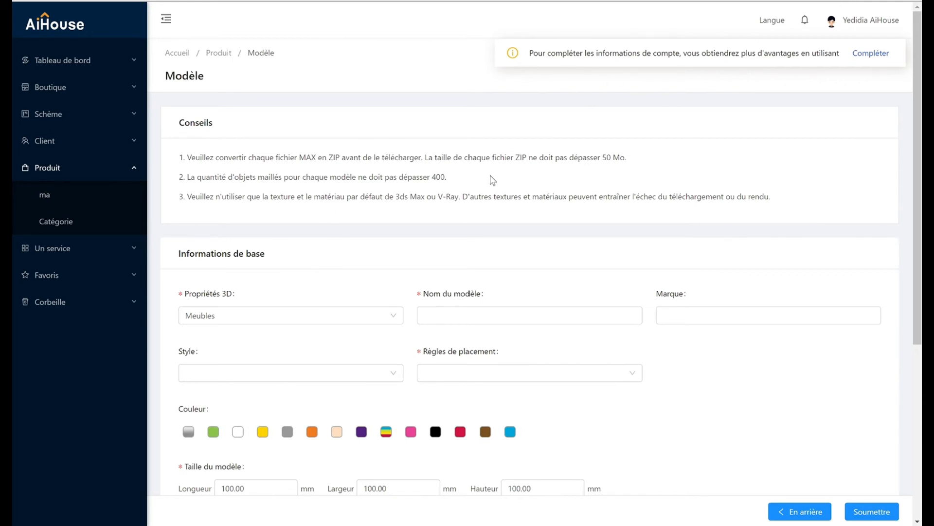
scroll(403, 260, down, 1)
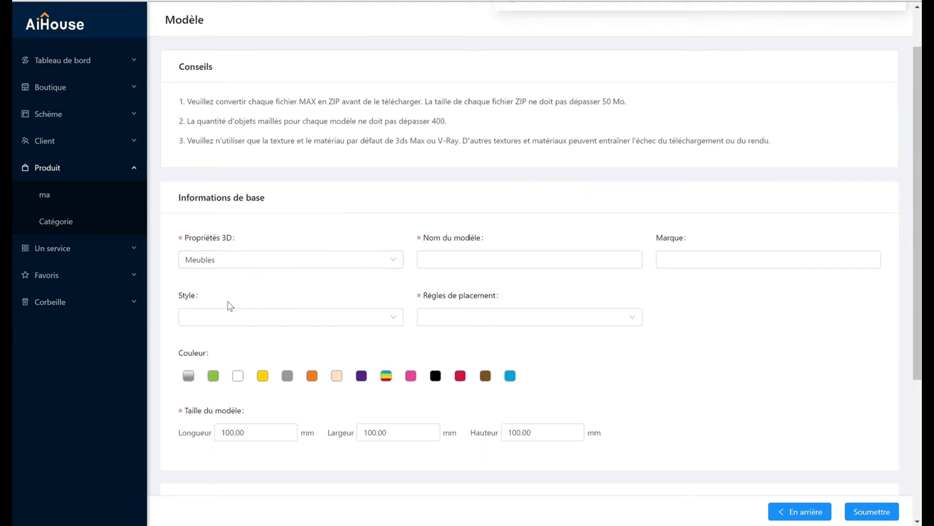
scroll(229, 305, down, 1)
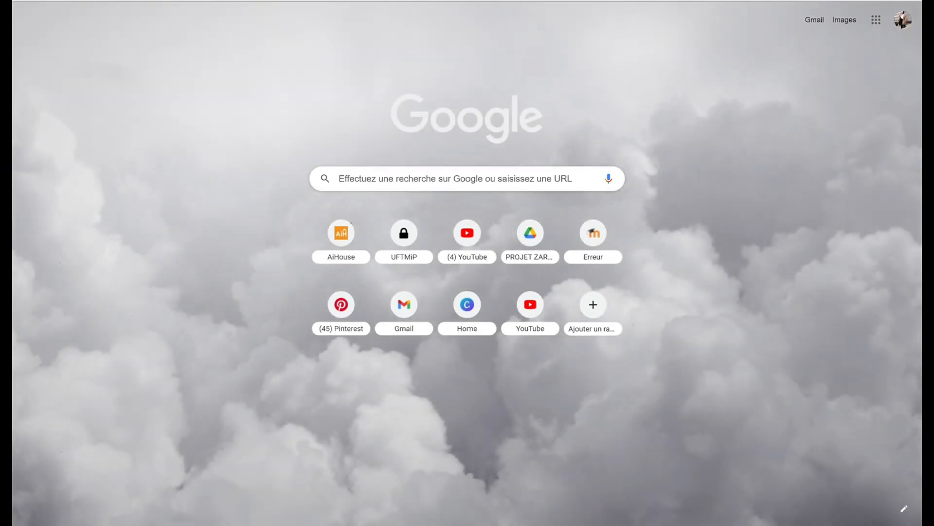
- Search Google for "texture canape" in a new browser tab
text(te)
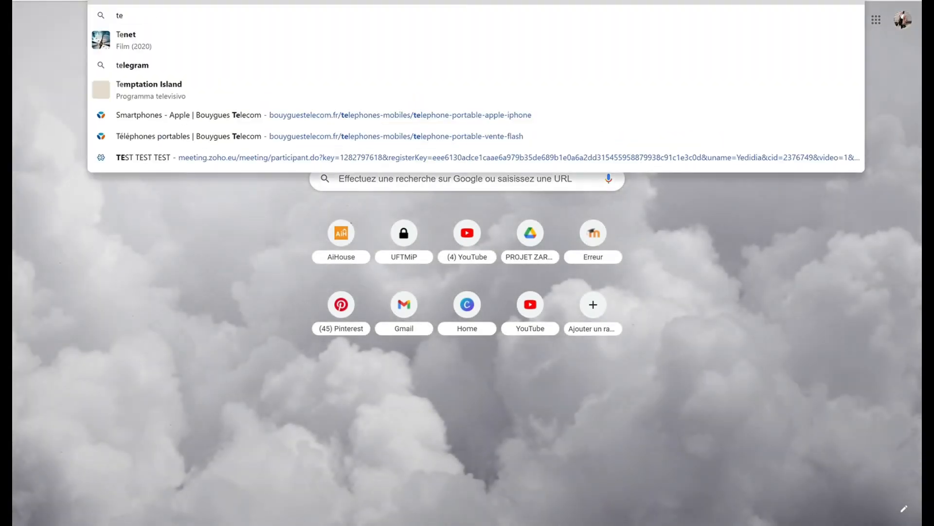
text(xture)
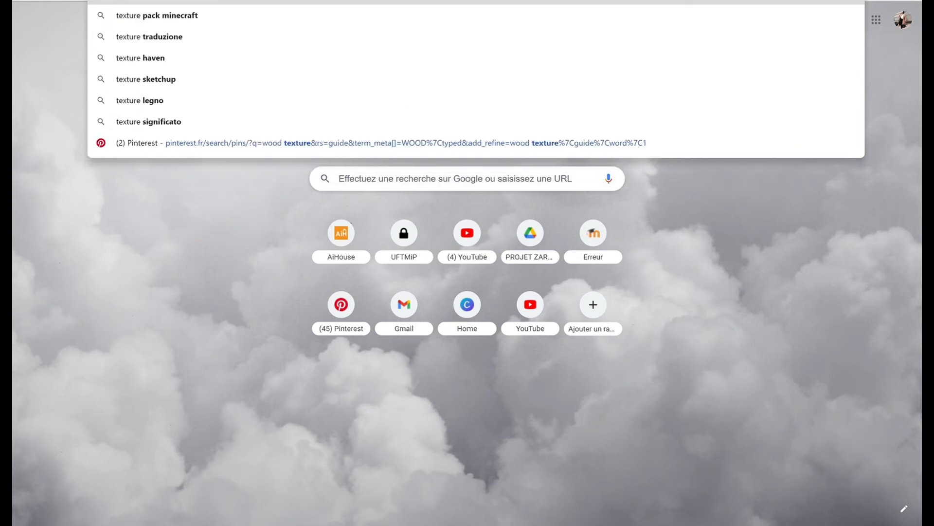
text( canapa)
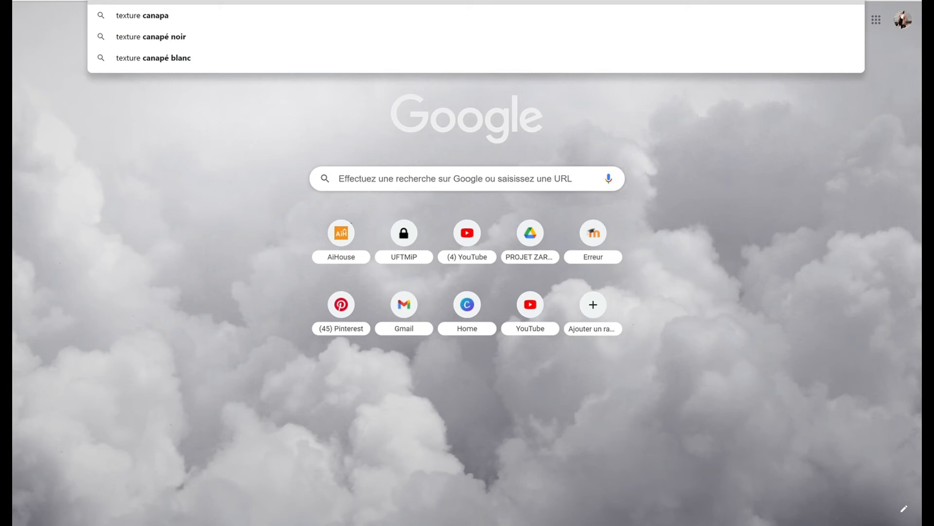
key(Return)
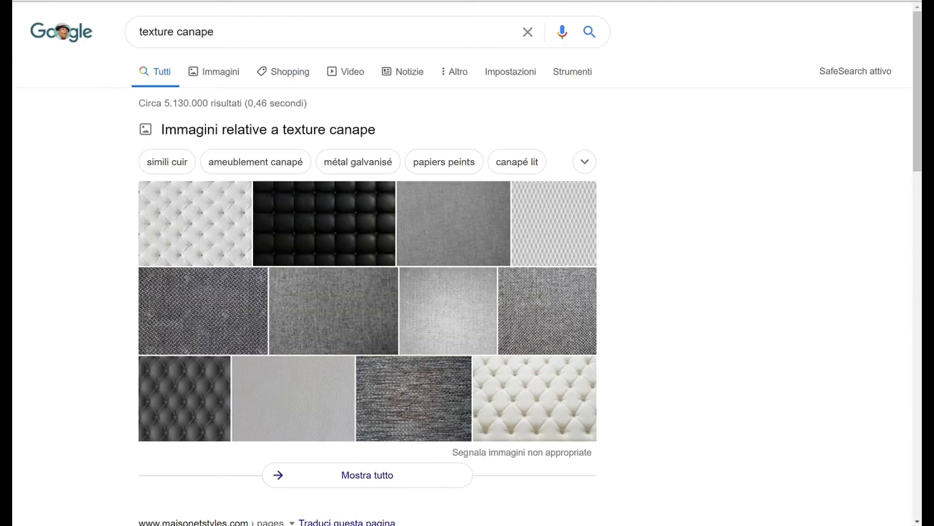
- Browse the image results for sofa textures and choose the grey button-tufted upholstery picture
click(238, 73)
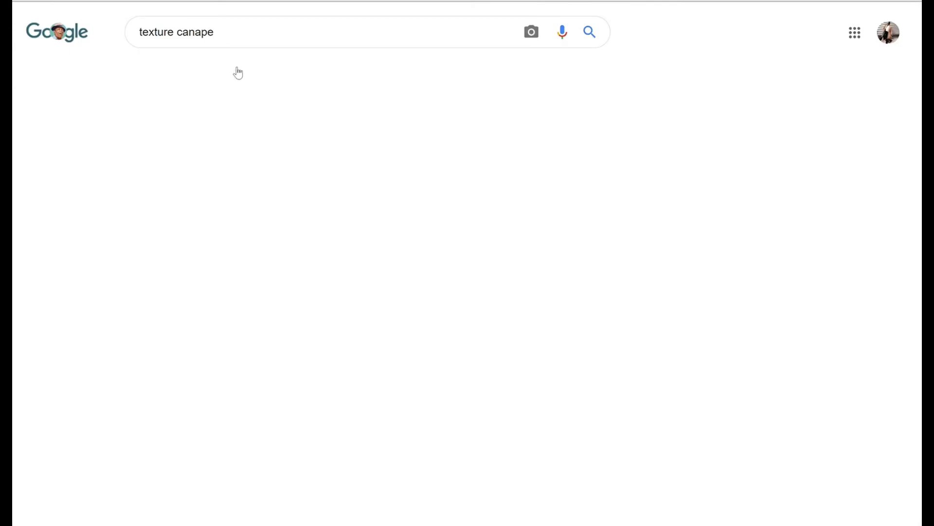
scroll(362, 188, down, 2)
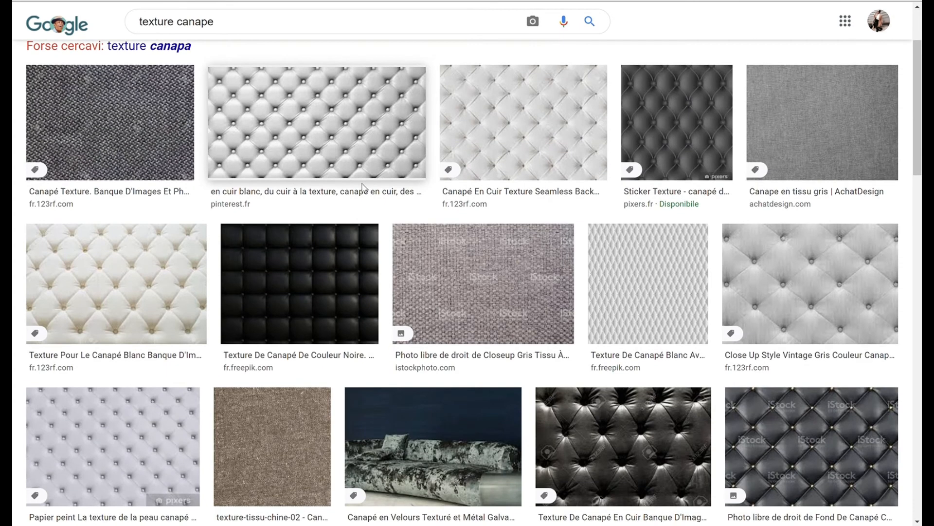
scroll(365, 187, down, 2)
scroll(381, 190, down, 1)
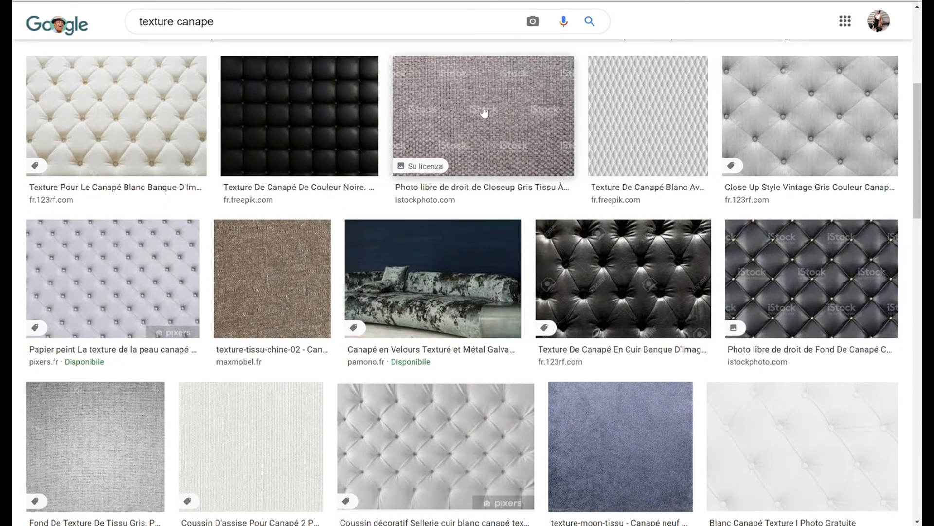
click(828, 121)
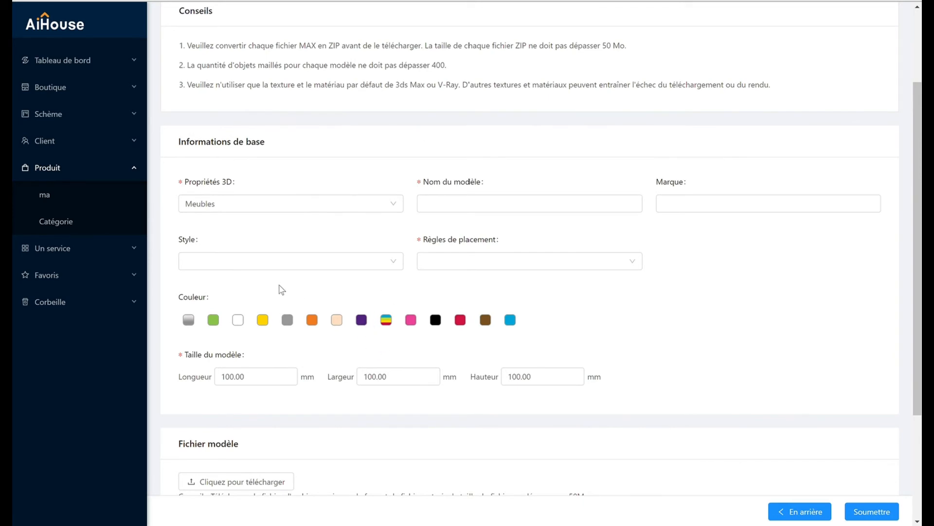
- Return to the model form and set the silver-gradient colour, the style "Style européen" and the model name "CANAPE"
click(188, 320)
click(322, 265)
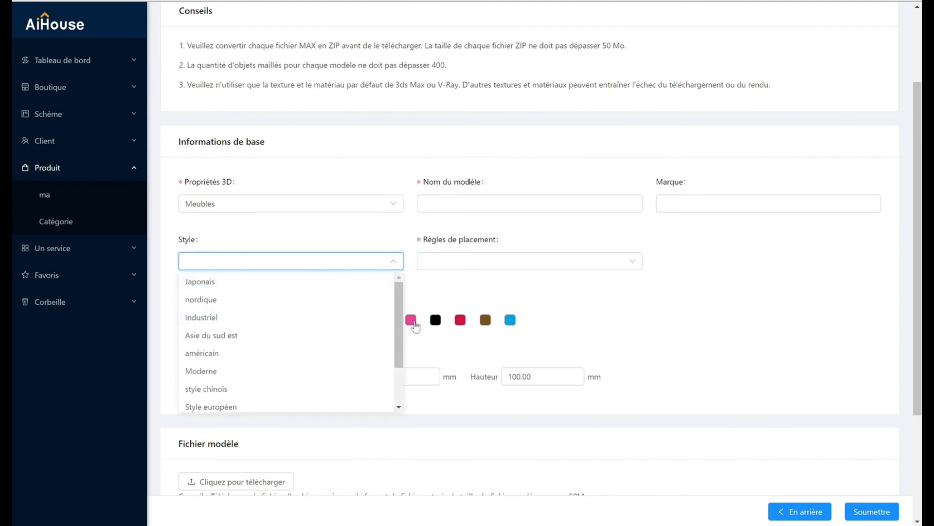
click(304, 403)
click(421, 208)
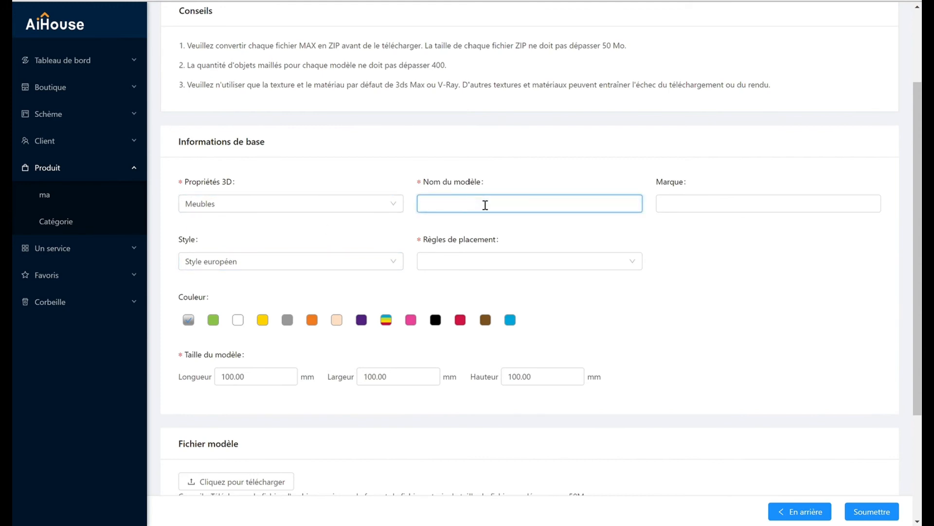
text(CANAPE)
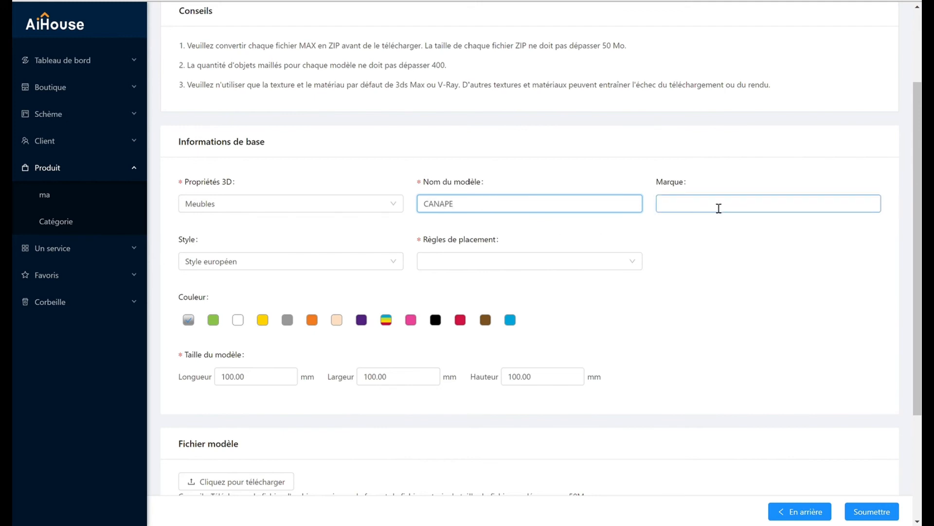
- Add the white button-tufted texture as the product image and submit the upload form
scroll(663, 273, down, 2)
scroll(659, 279, down, 8)
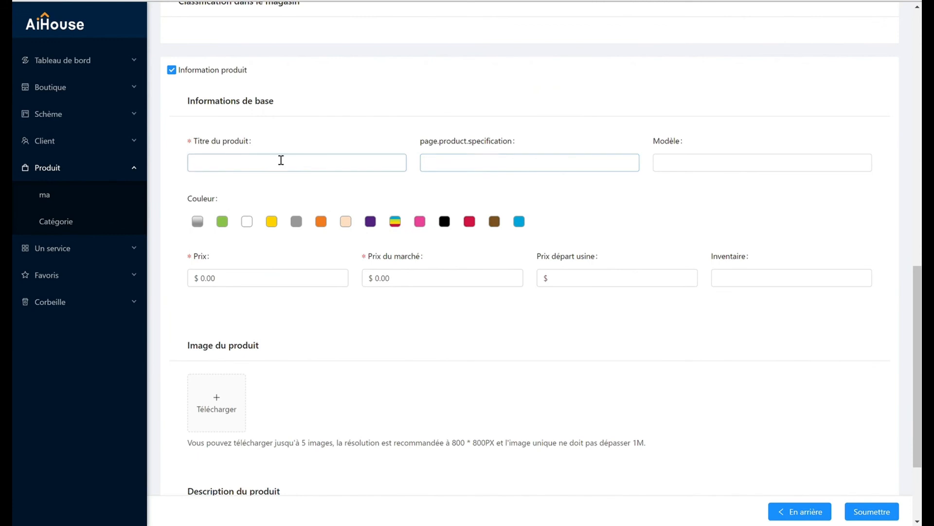
click(273, 161)
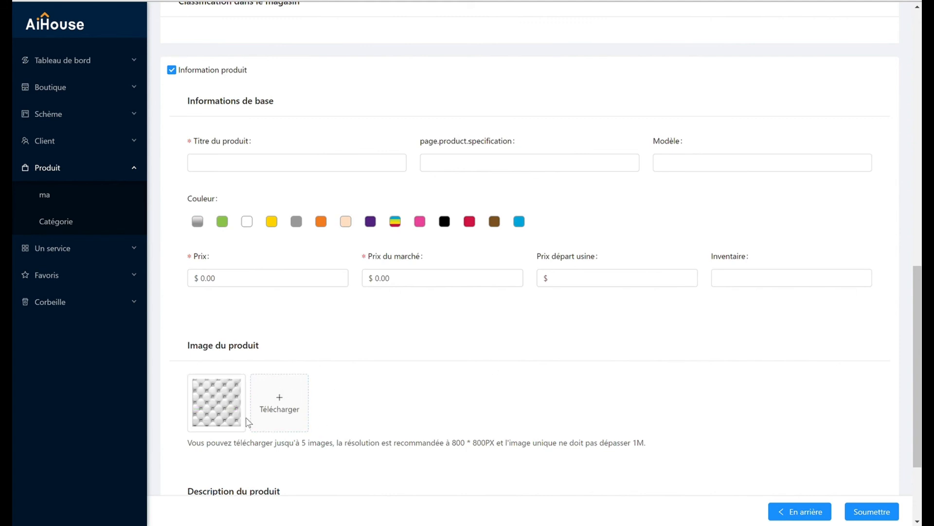
click(872, 511)
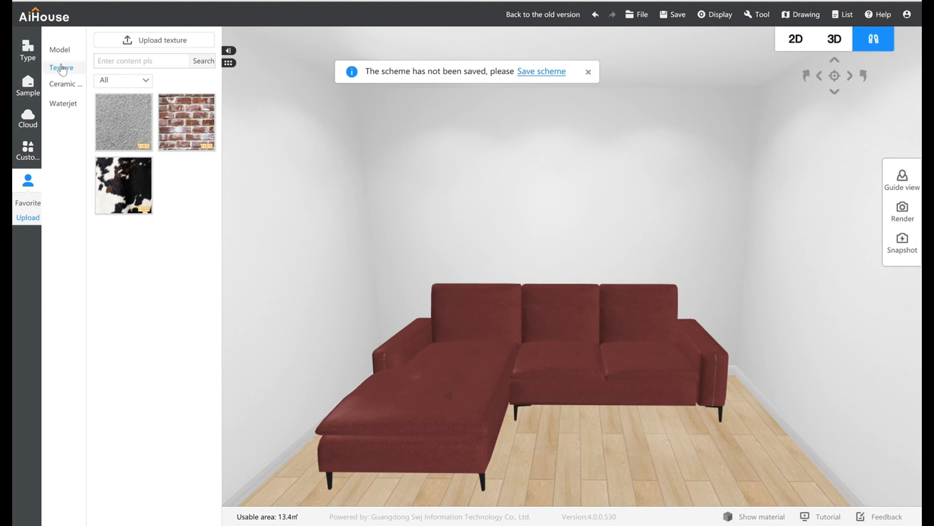
- Switch back to the room design and apply the uploaded white button-tufted texture to the sofa
click(62, 69)
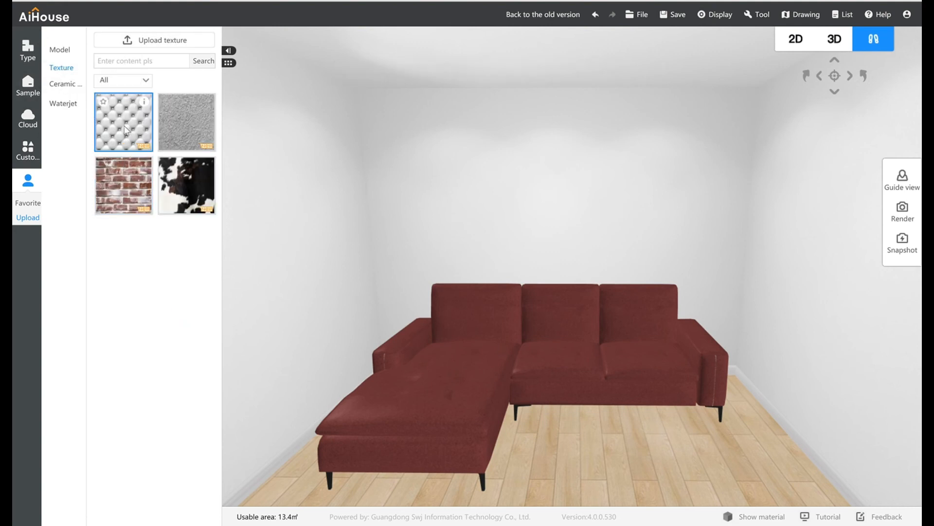
drag(123, 127, 559, 364)
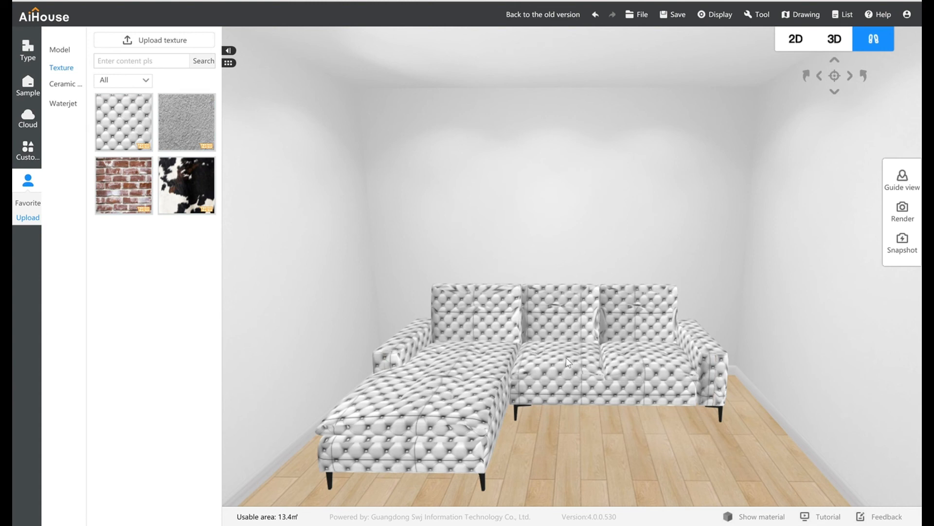
mouse_move(677, 416)
mouse_down()
mouse_move(641, 419)
mouse_move(688, 425)
mouse_up()
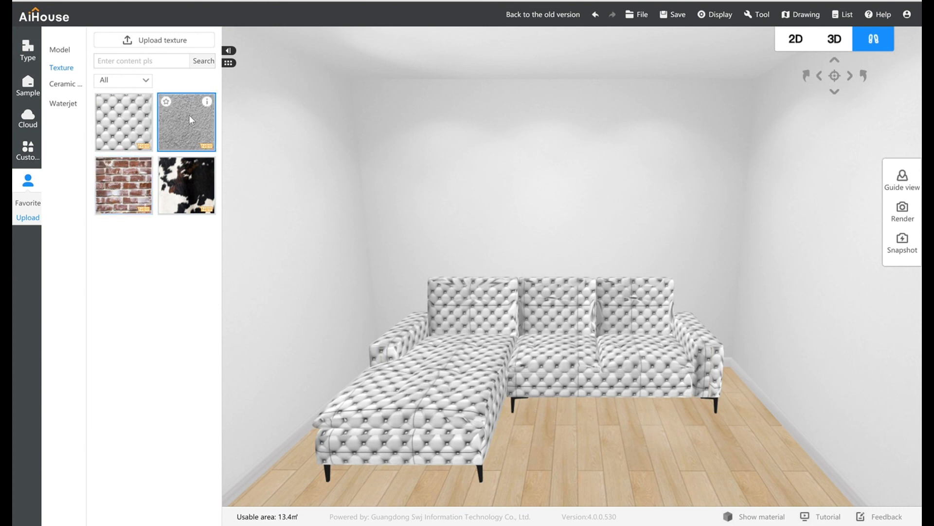
- Apply the uploaded grey rough plaster texture to the back wall and check its product information
drag(189, 115, 508, 258)
mouse_move(519, 301)
mouse_down()
mouse_move(454, 289)
mouse_move(532, 289)
mouse_up()
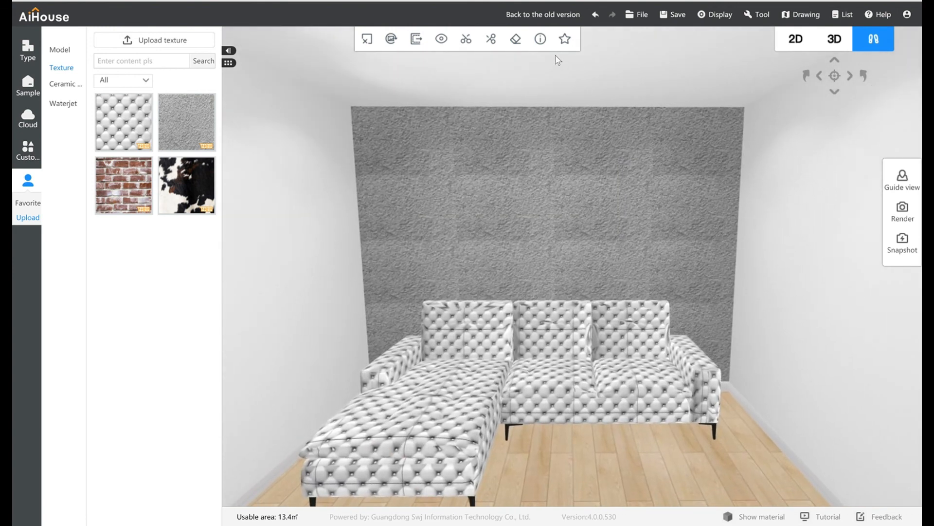
click(541, 38)
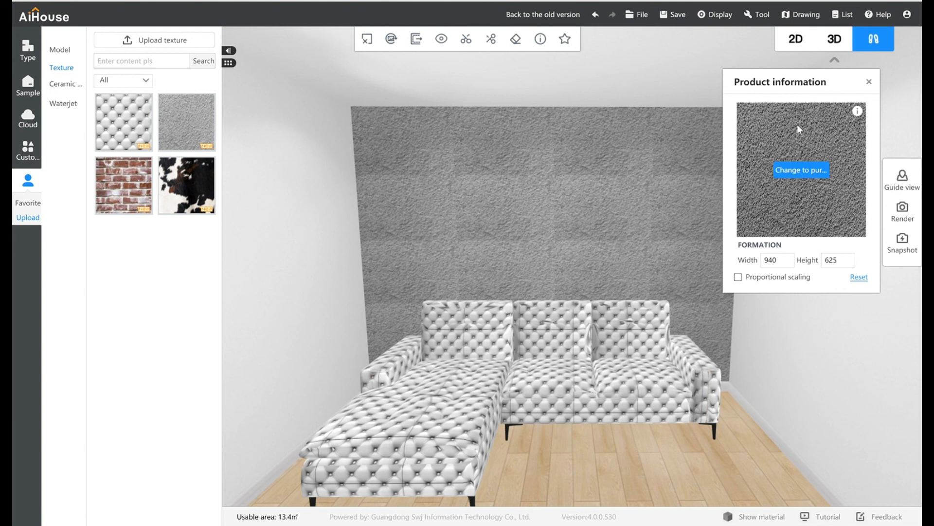
click(778, 475)
drag(772, 446, 695, 357)
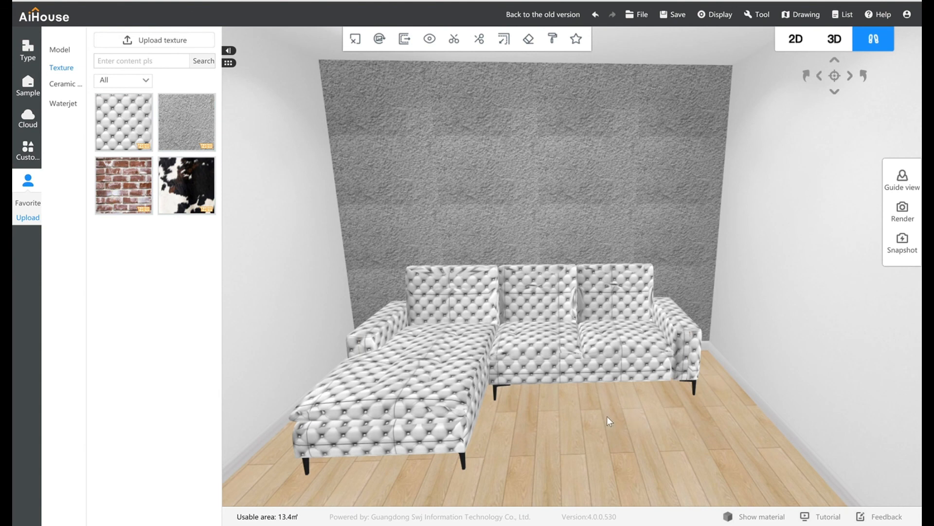
drag(609, 417, 601, 419)
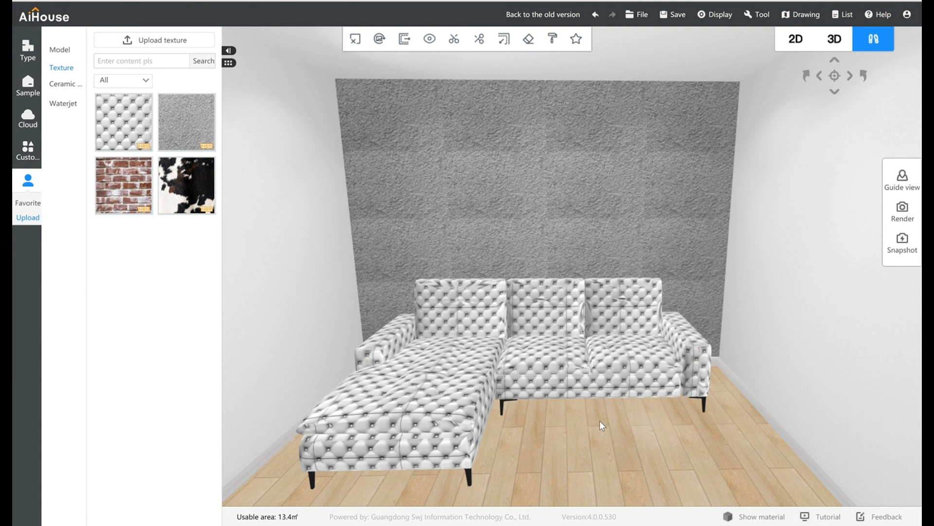
mouse_move(64, 53)
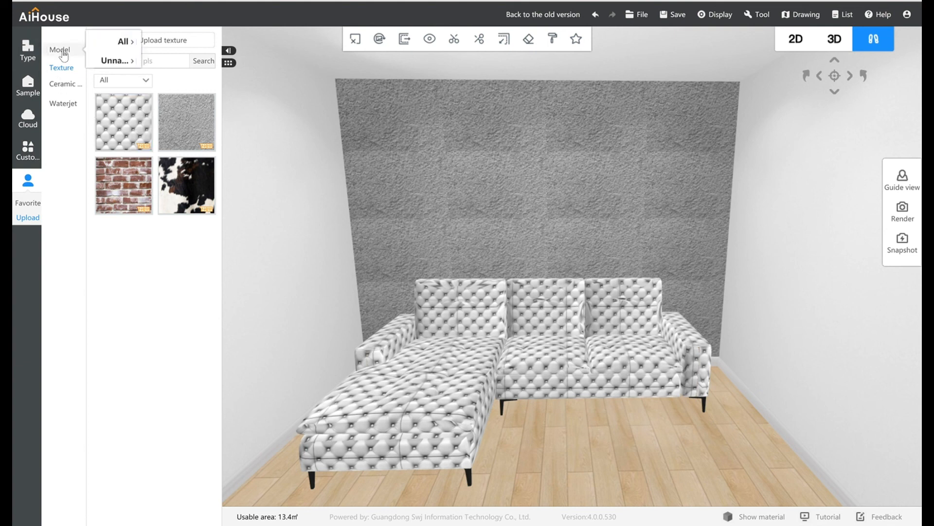